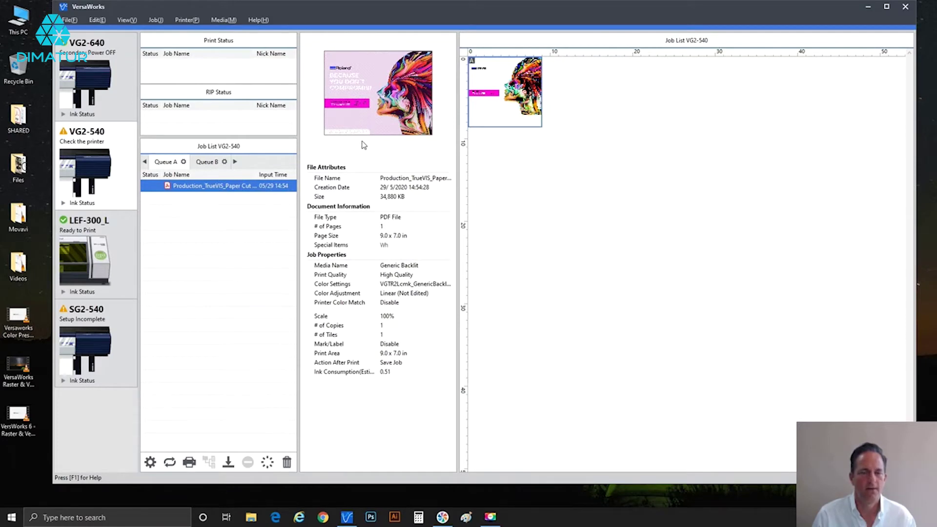
Open the settings of the Paper Cut Woman job in Queue A and scale the artwork to fit the media size
double_click(183, 184)
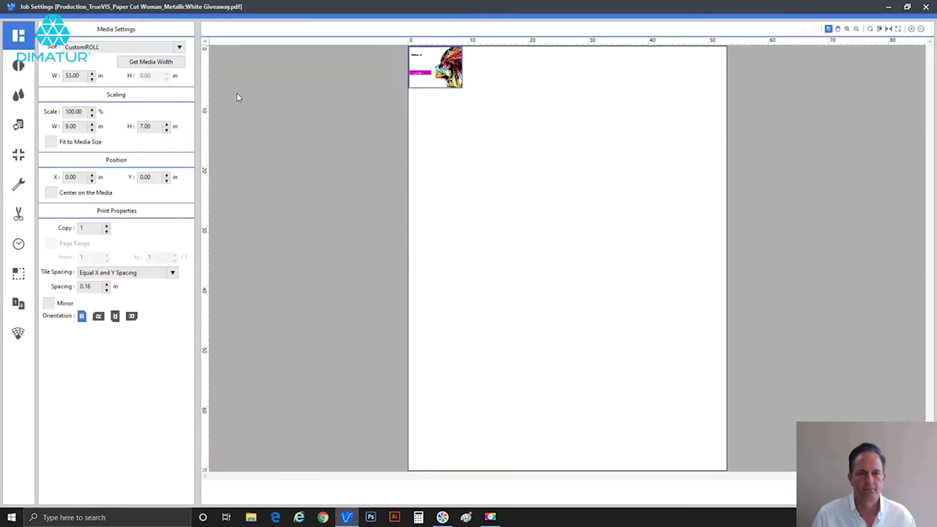
click(90, 143)
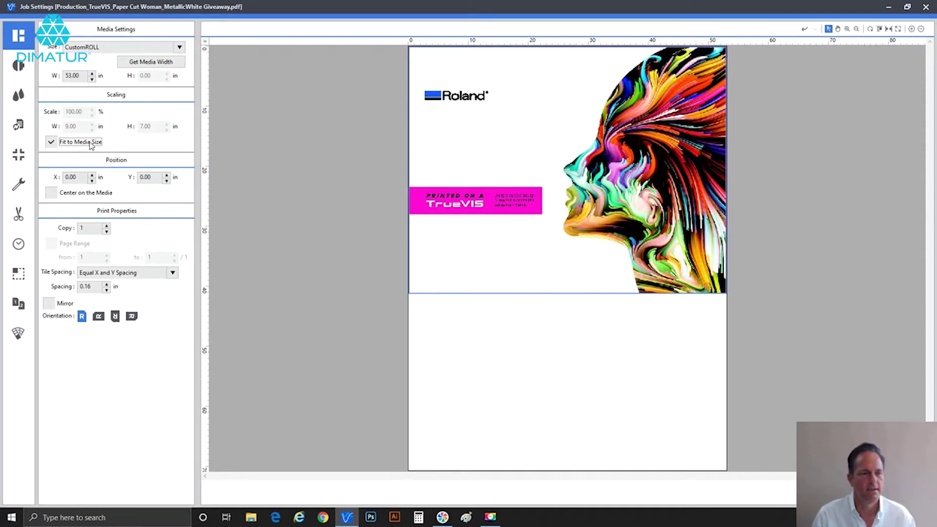
In the quality settings, set the media type to Generic Clear PET Film and the print mode to W -> CMYKLcLmLk(v)
click(23, 66)
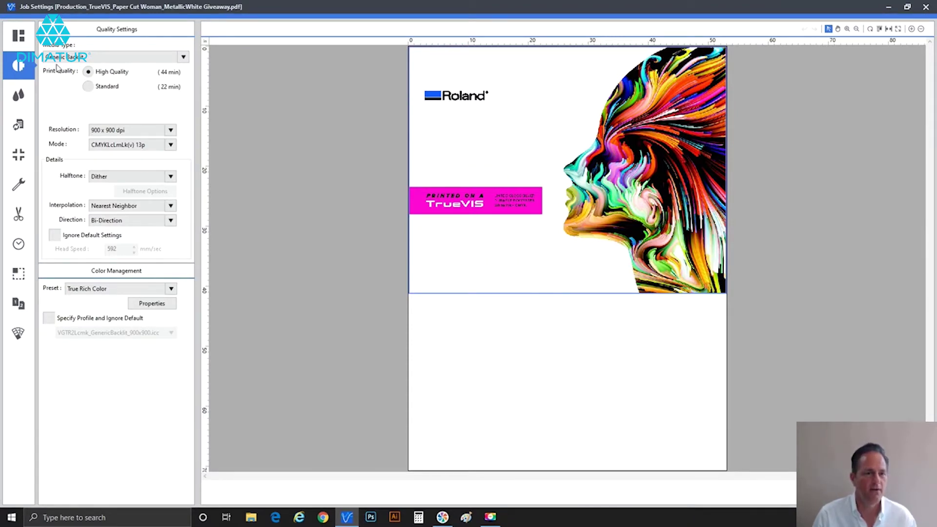
click(81, 57)
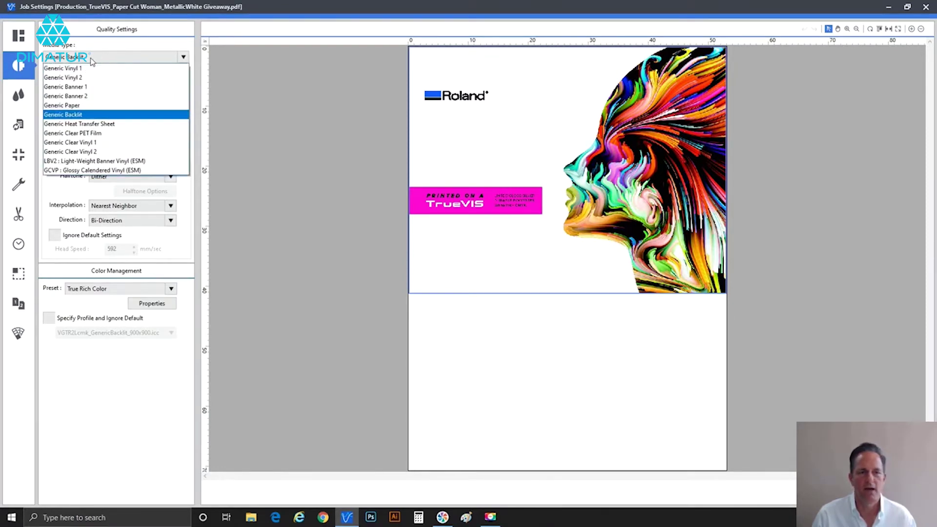
click(91, 59)
click(129, 144)
click(128, 147)
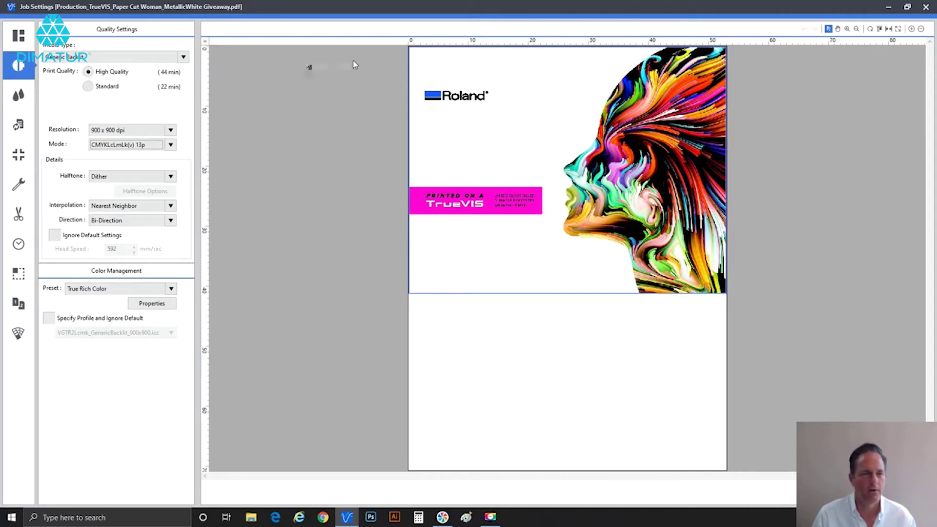
click(103, 58)
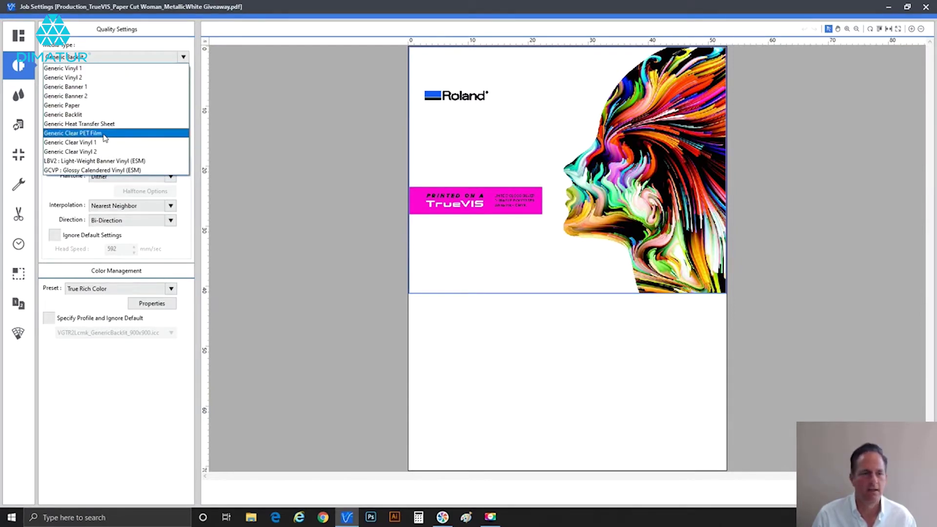
click(74, 134)
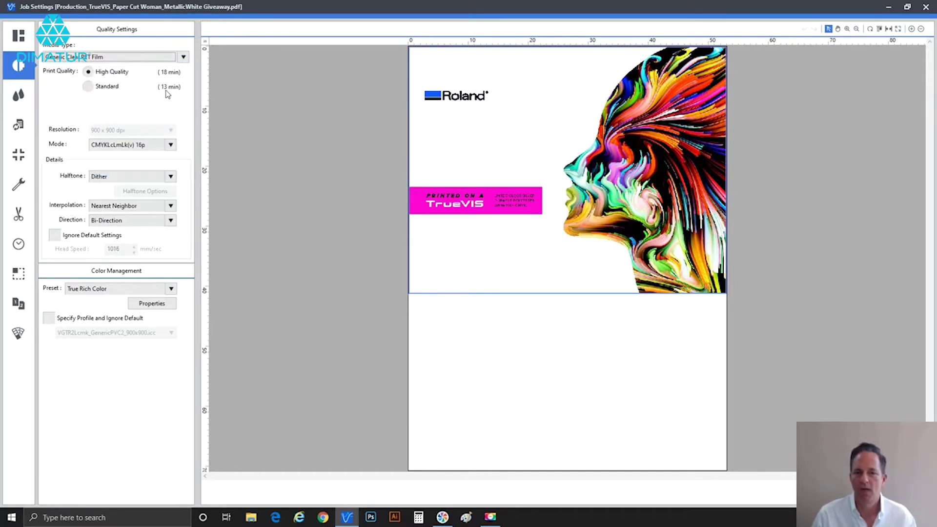
click(118, 146)
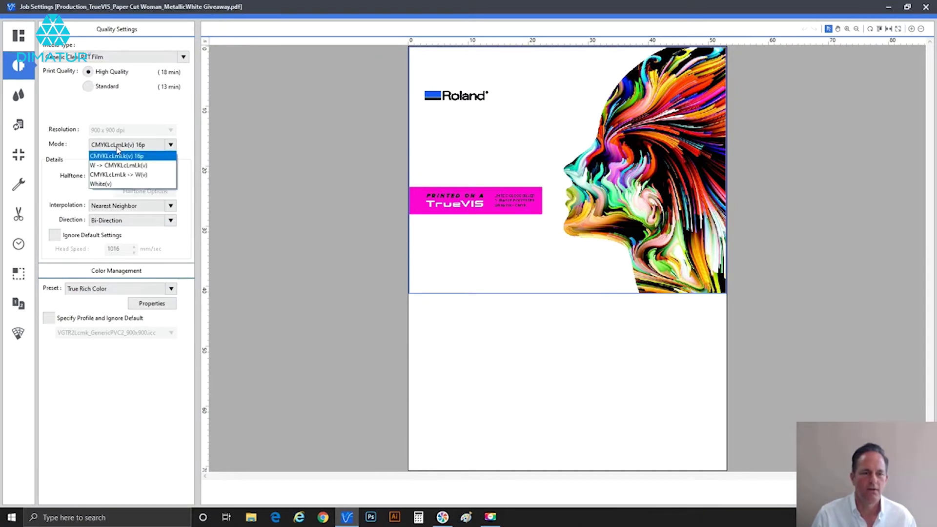
click(117, 165)
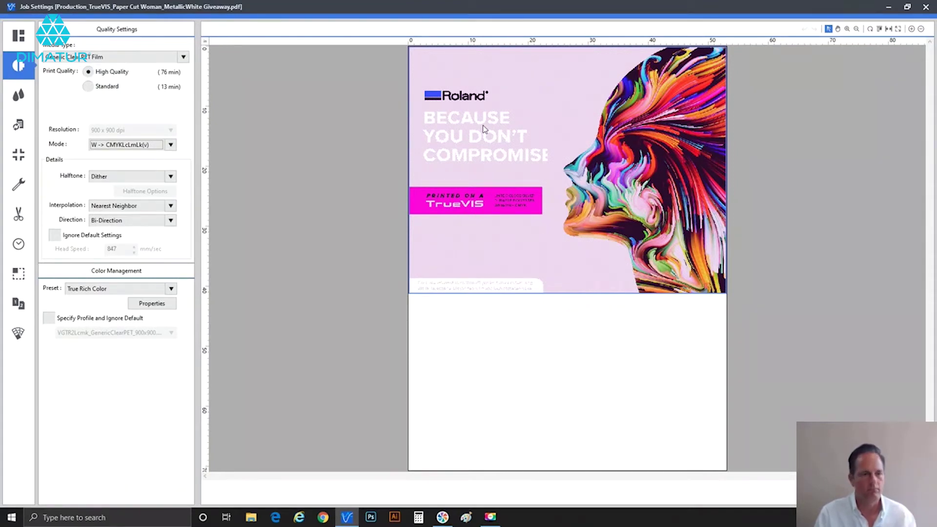
Change the print mode to CMYKLcLmLk(v) 16p, override the default settings and raise the head speed to 1019 mm/sec
click(118, 147)
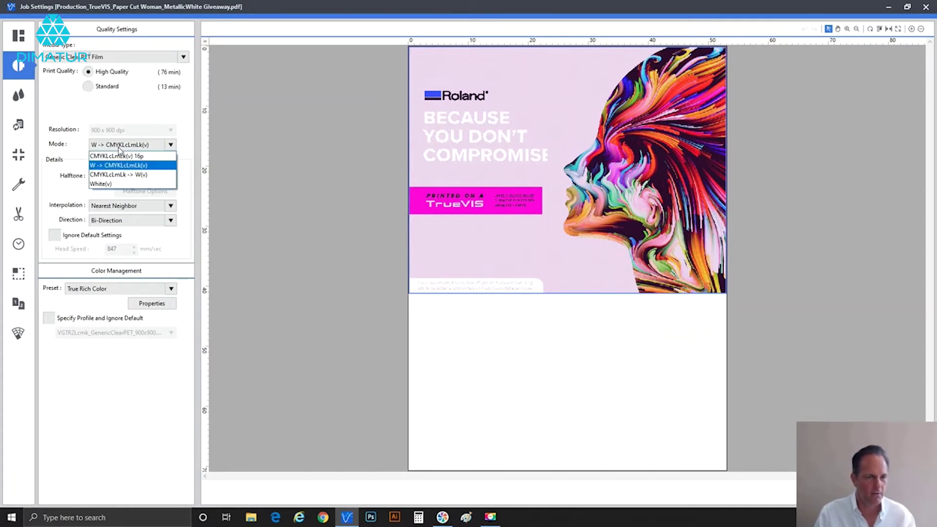
click(118, 156)
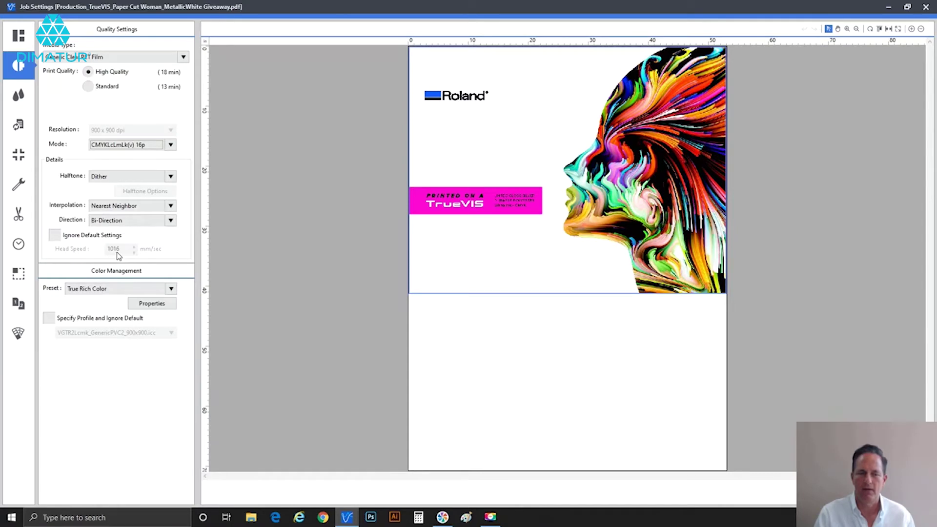
click(113, 237)
click(135, 247)
click(134, 247)
click(132, 247)
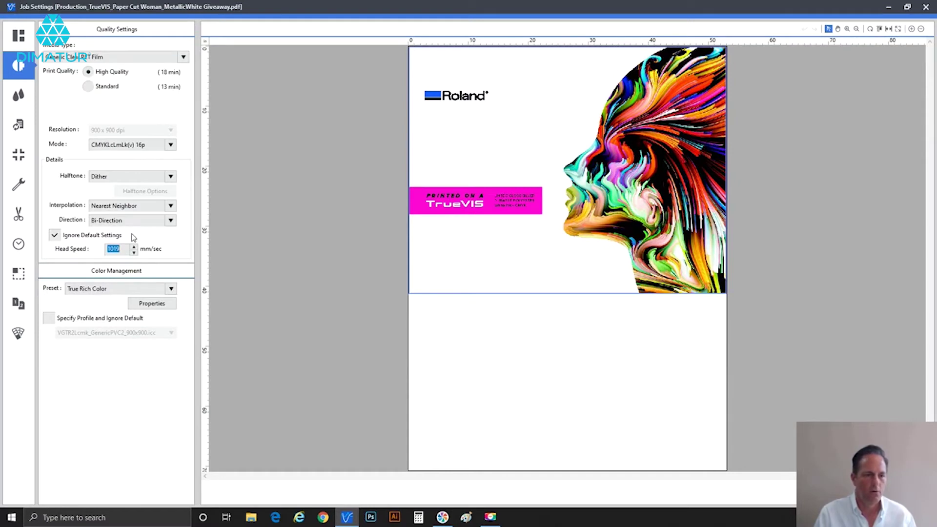
Compare the W -> CMYKLcLmLk(v) and CMYKLcLmLk(v) 16p modes, ending on W -> CMYKLcLmLk(v)
click(129, 149)
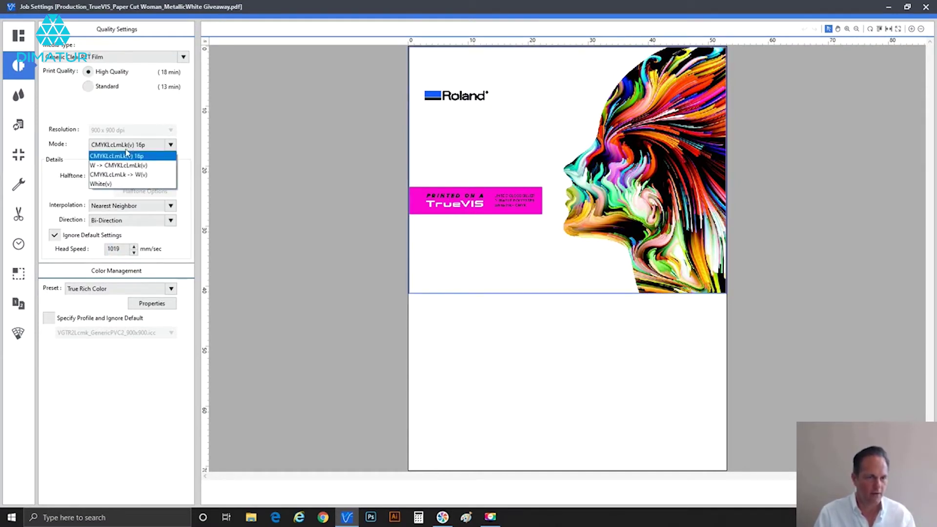
click(126, 168)
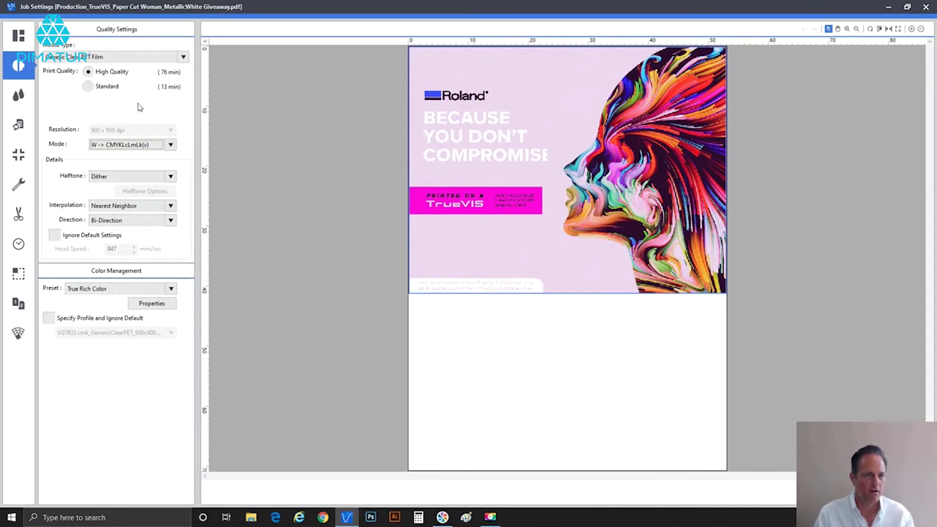
click(123, 145)
click(122, 156)
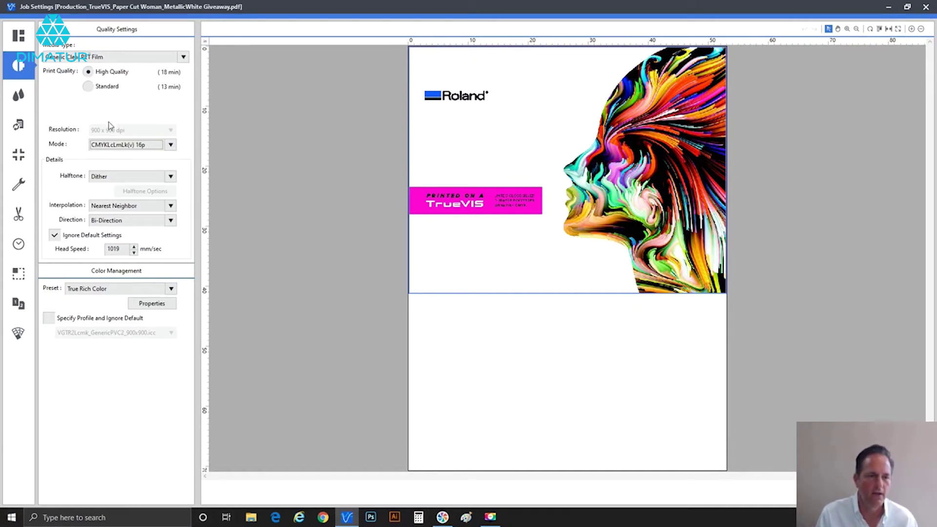
click(113, 146)
click(114, 169)
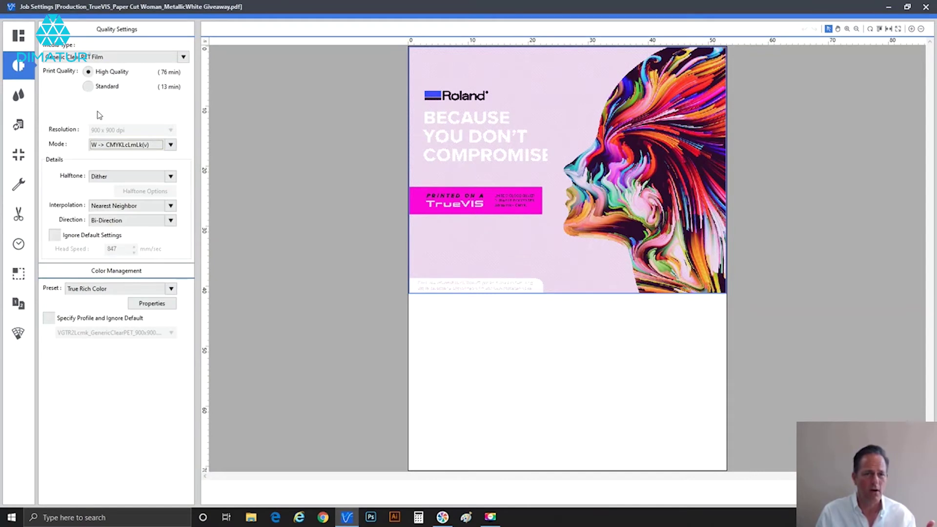
Set the print quality to Standard with the W -> CMYKLcLmLk(v) mode
click(99, 87)
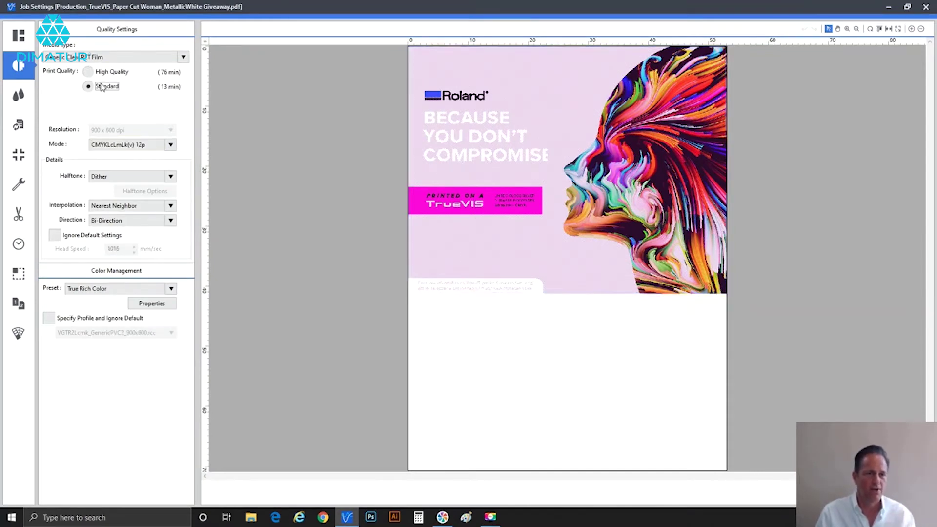
click(125, 143)
click(122, 165)
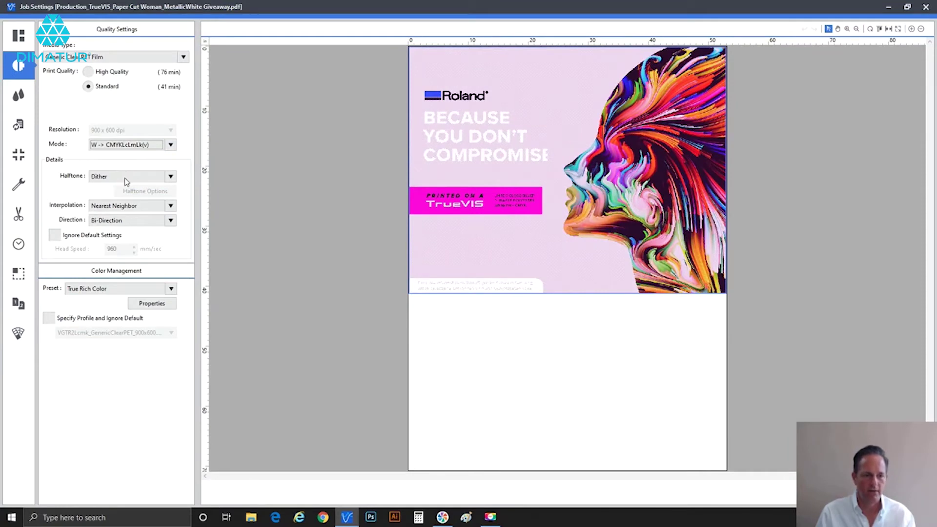
Compare the White(v) and W -> CMYKLcLmLk(v) modes at Standard quality, ending on White(v)
click(123, 145)
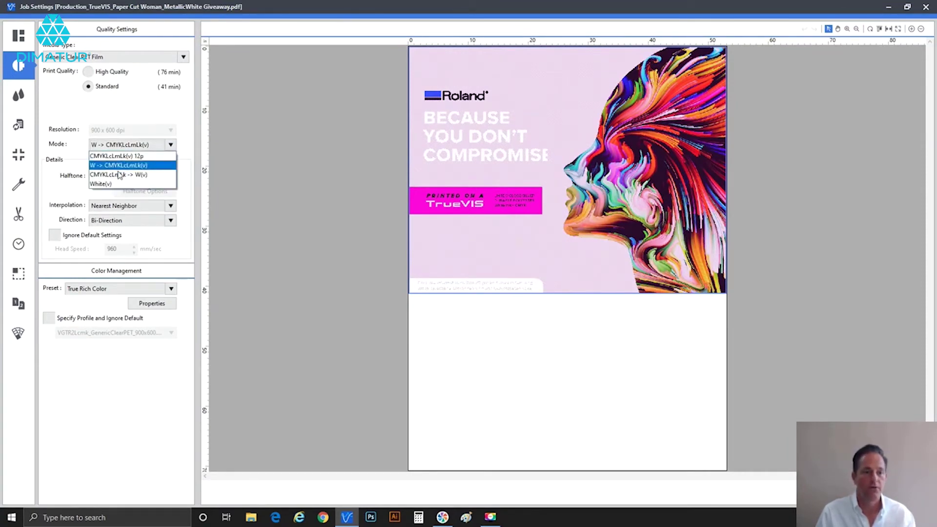
click(114, 185)
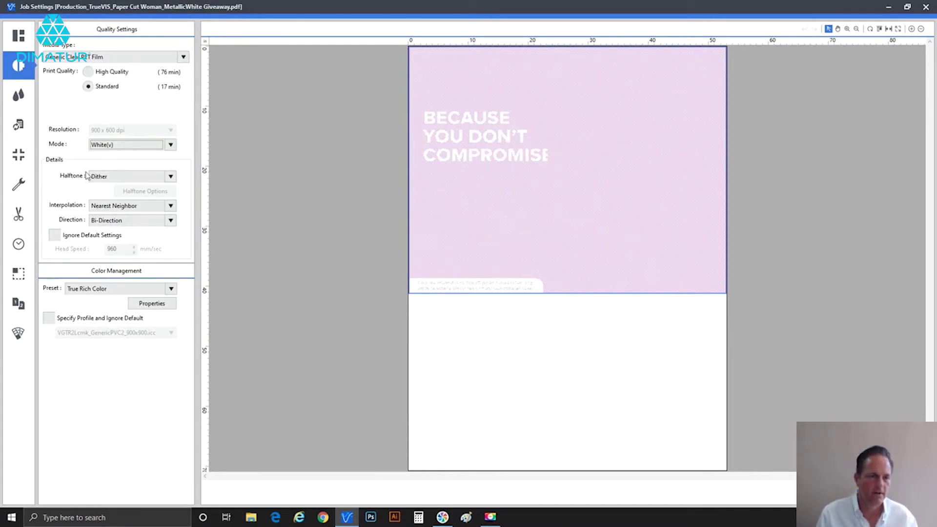
click(112, 145)
click(115, 163)
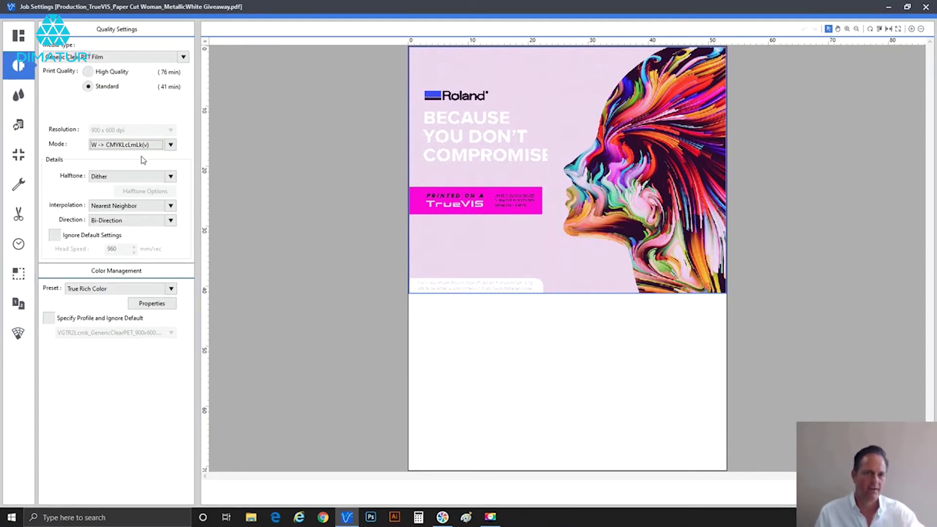
click(134, 147)
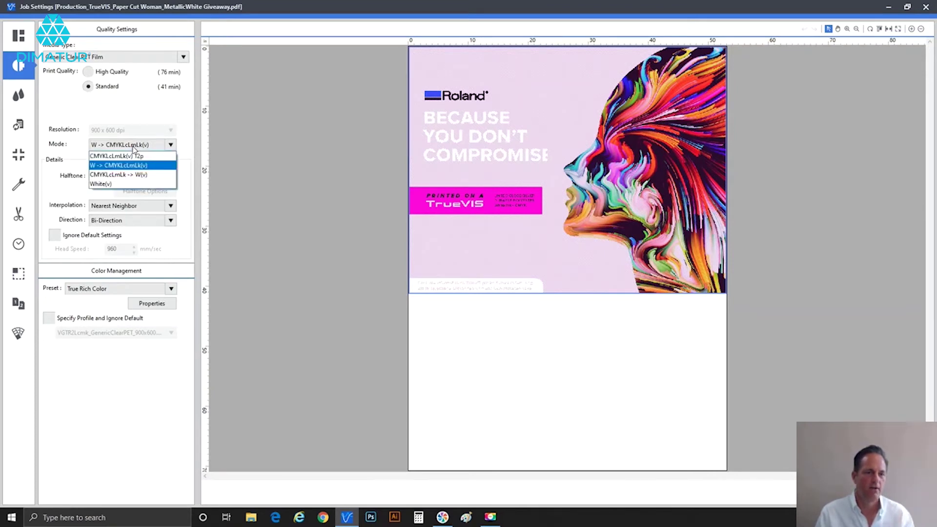
click(117, 185)
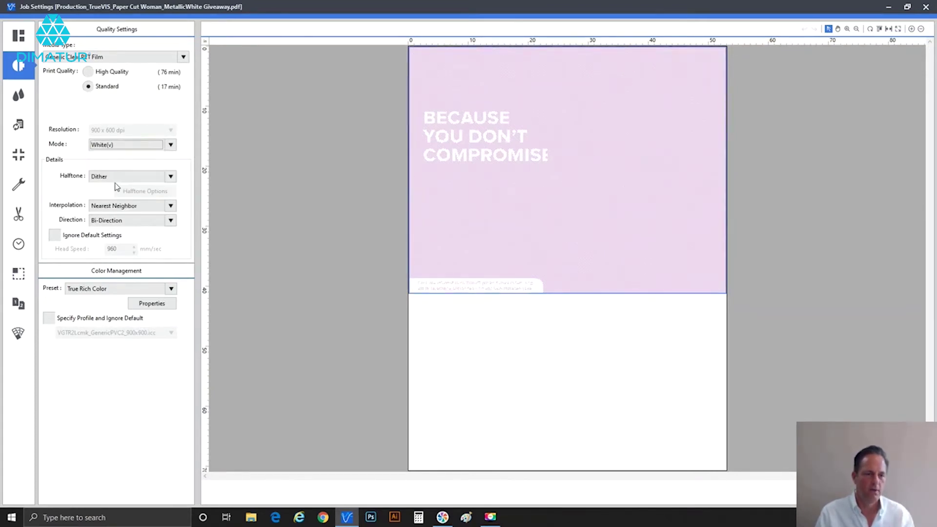
Enable custom settings in the job's printer controls and set the overprint to 2 times
click(21, 188)
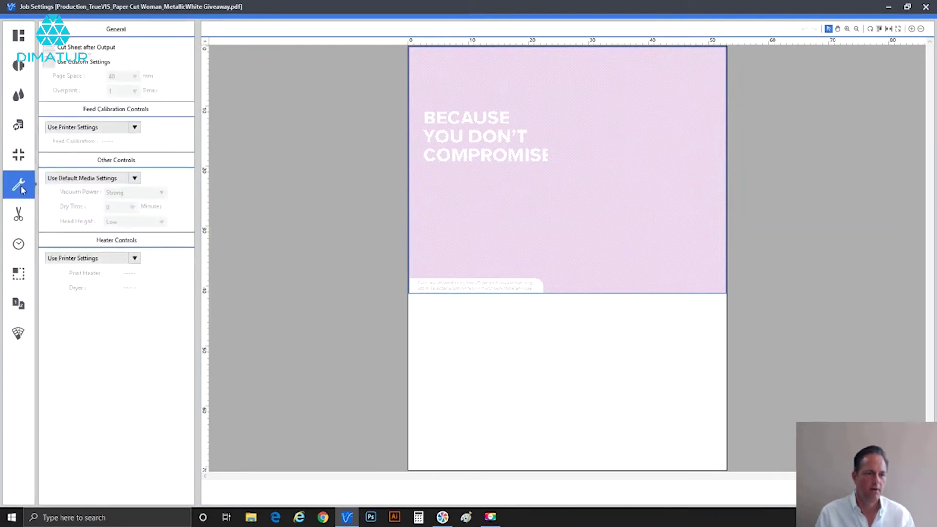
click(58, 62)
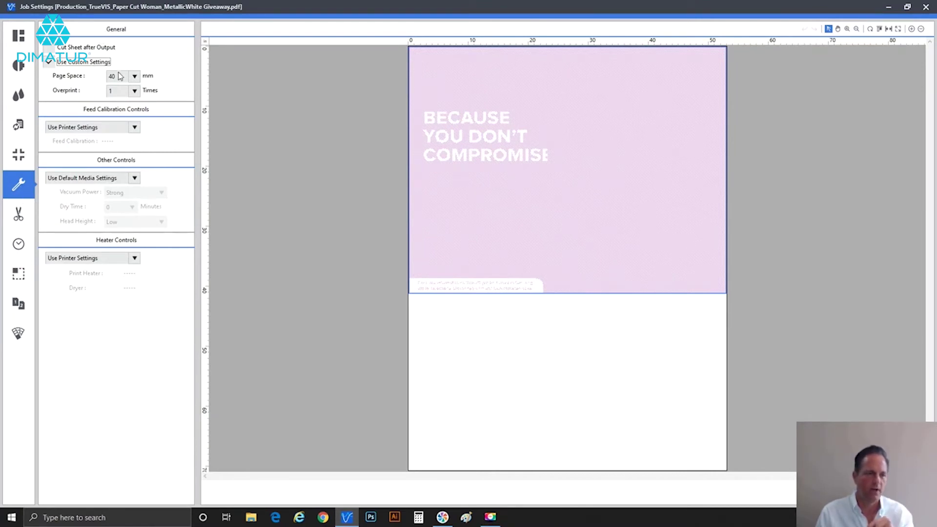
click(111, 92)
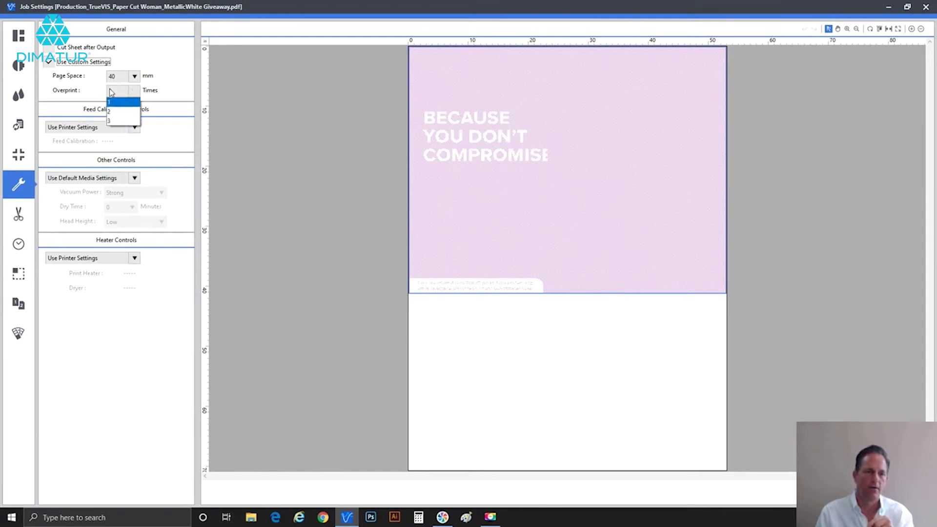
click(117, 112)
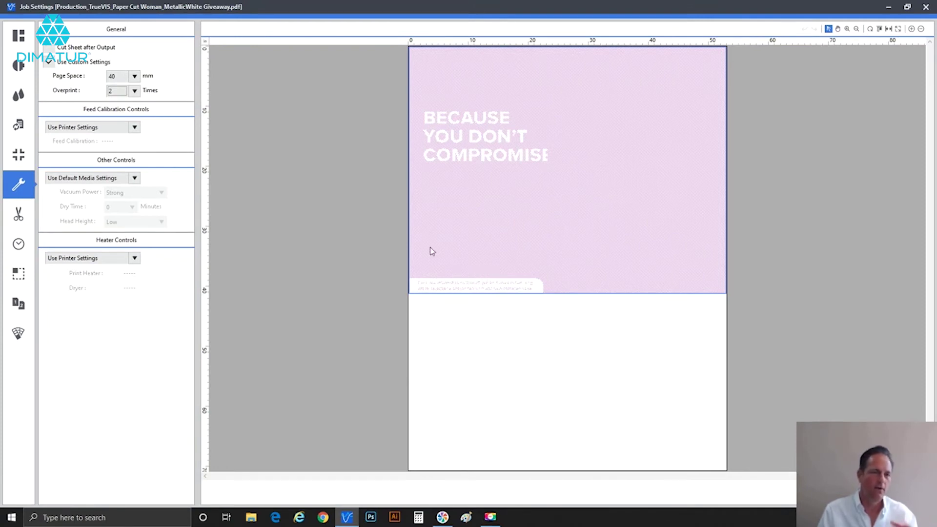
Switch the print quality to High Quality, override the default settings and set the head speed to 300 mm/sec
click(22, 66)
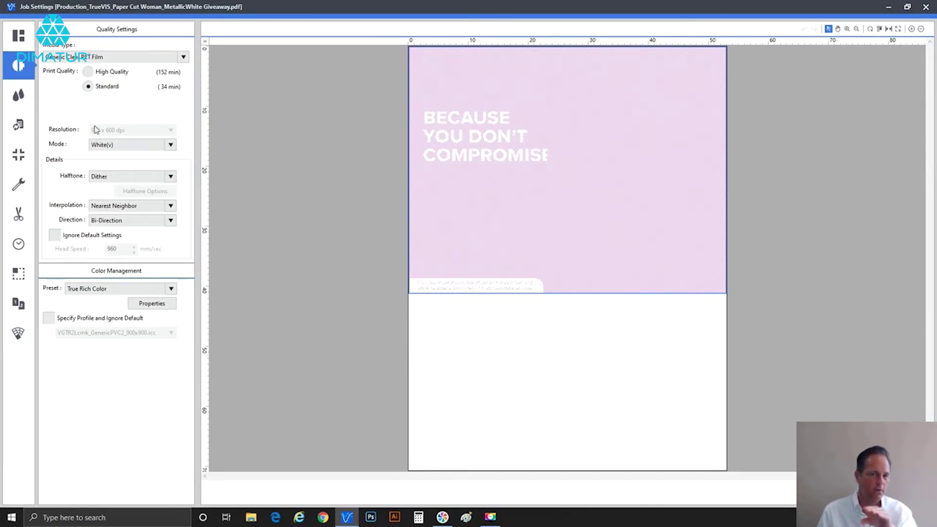
click(103, 74)
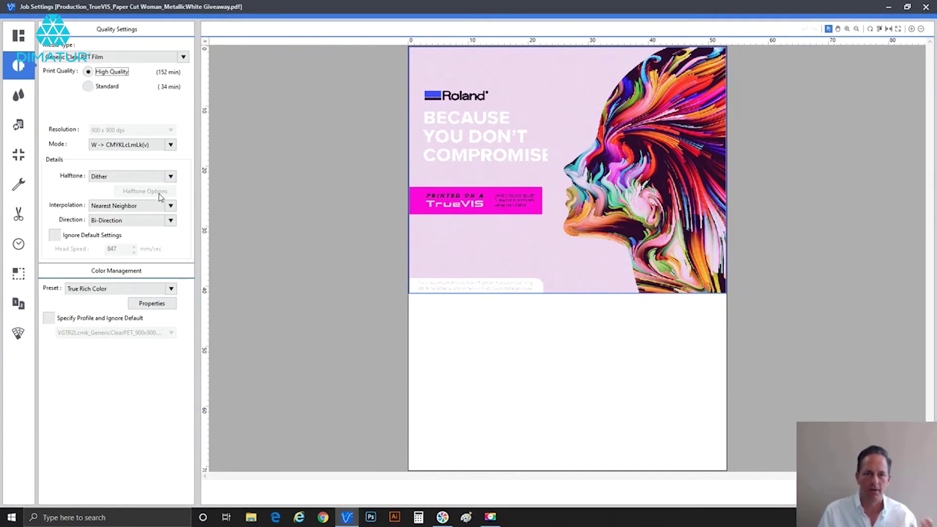
click(75, 236)
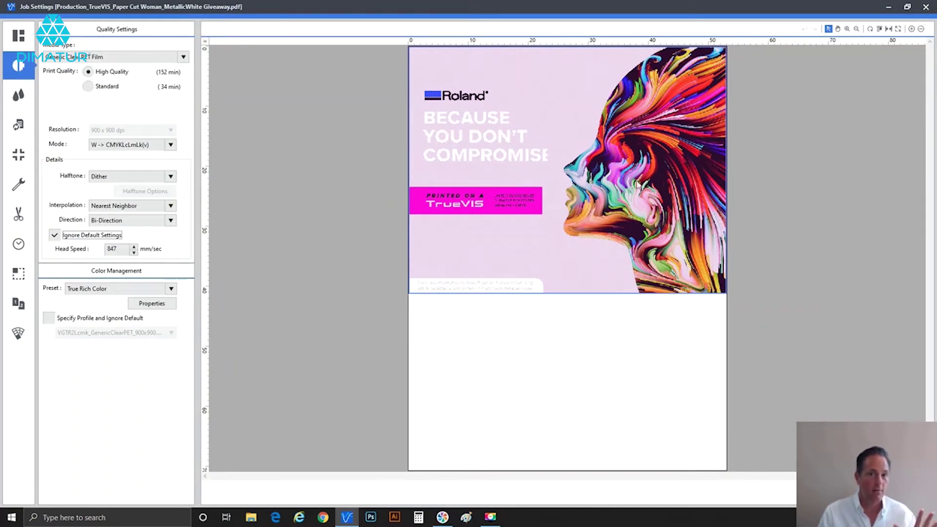
double_click(113, 250)
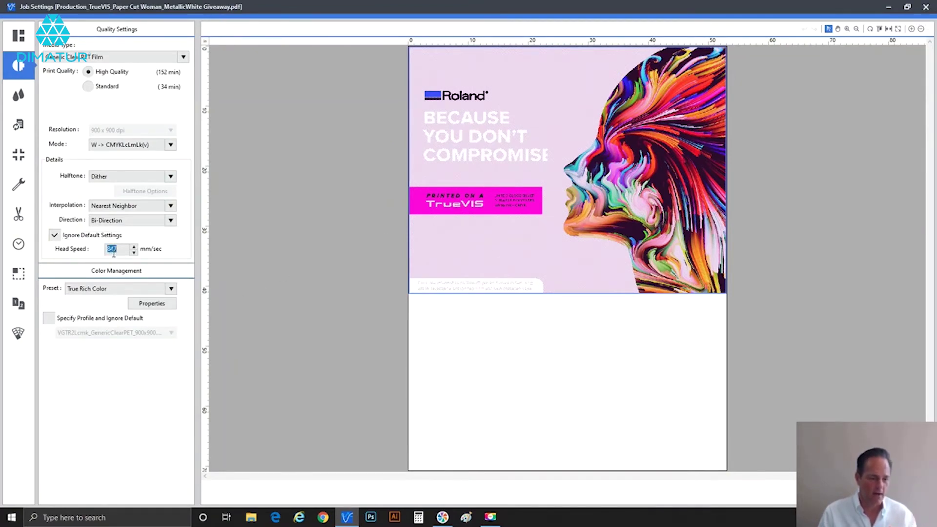
text(300)
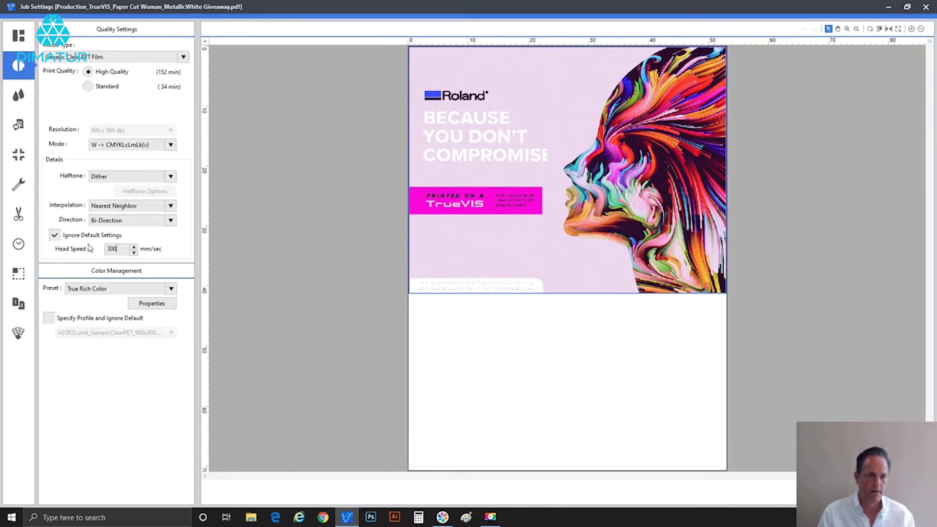
Set the job's print direction to Uni-Direction
click(100, 222)
click(103, 223)
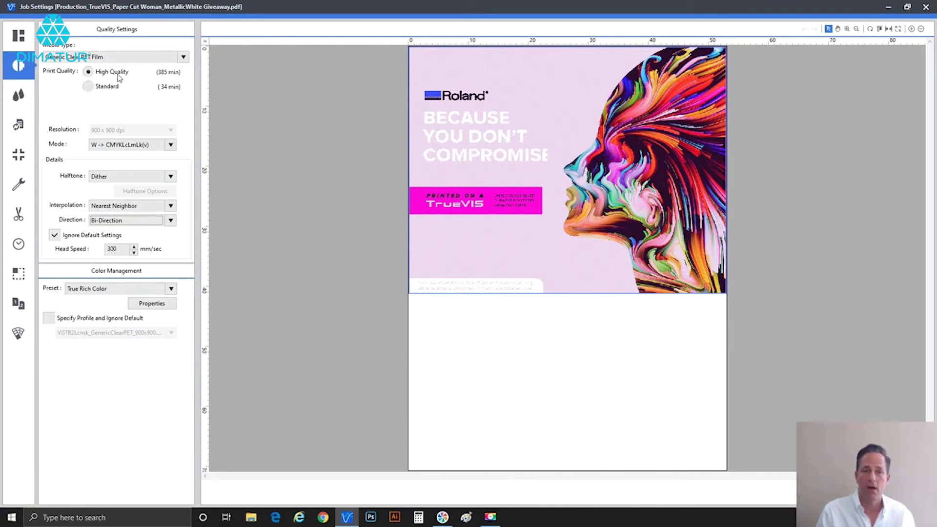
click(130, 221)
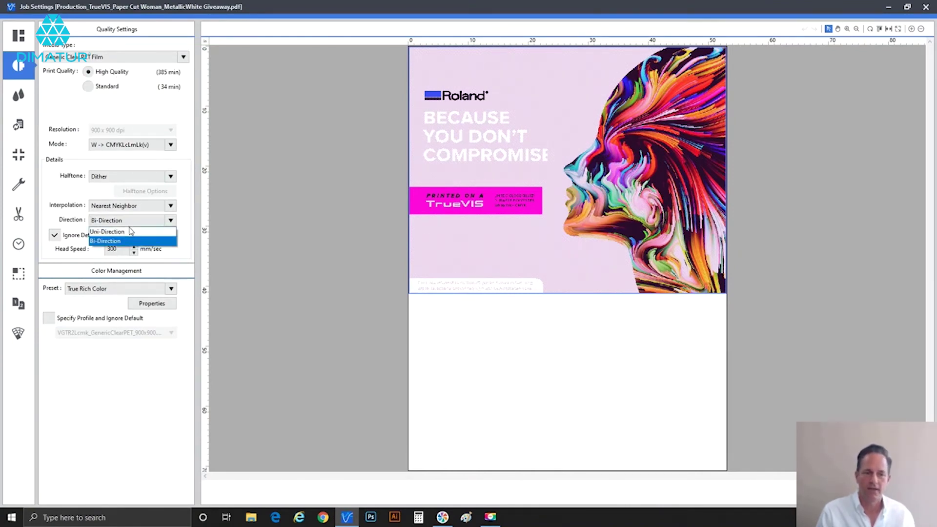
click(131, 232)
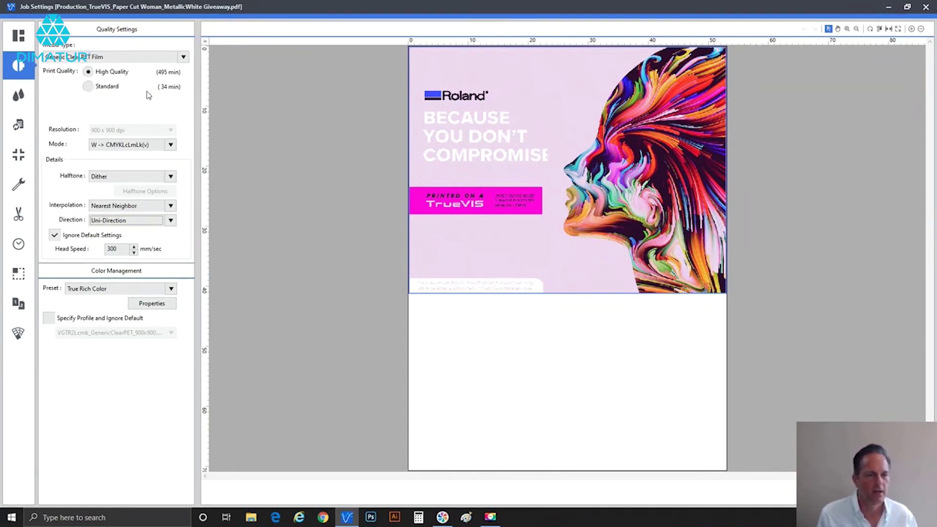
Set the job's print mode to White(v) and its print direction to Uni-Direction
click(20, 214)
click(30, 179)
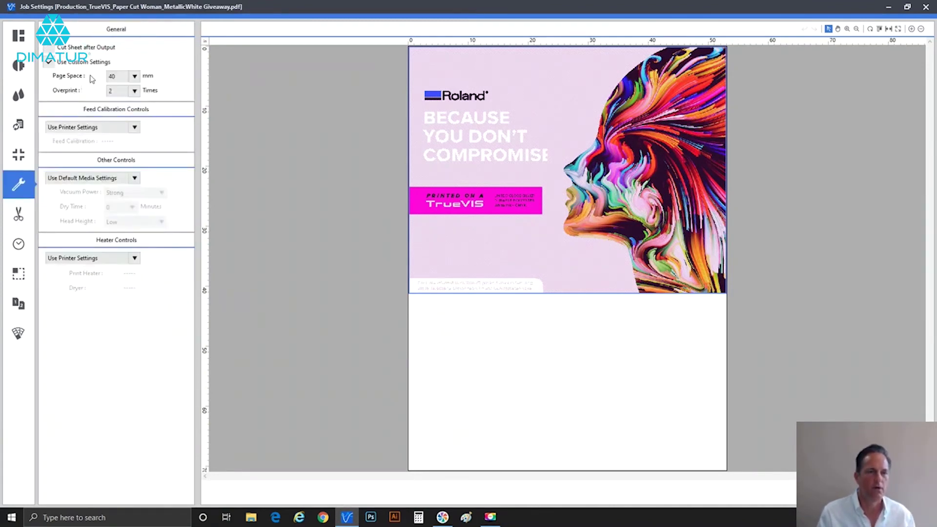
click(24, 77)
click(129, 146)
click(128, 156)
click(128, 220)
click(127, 232)
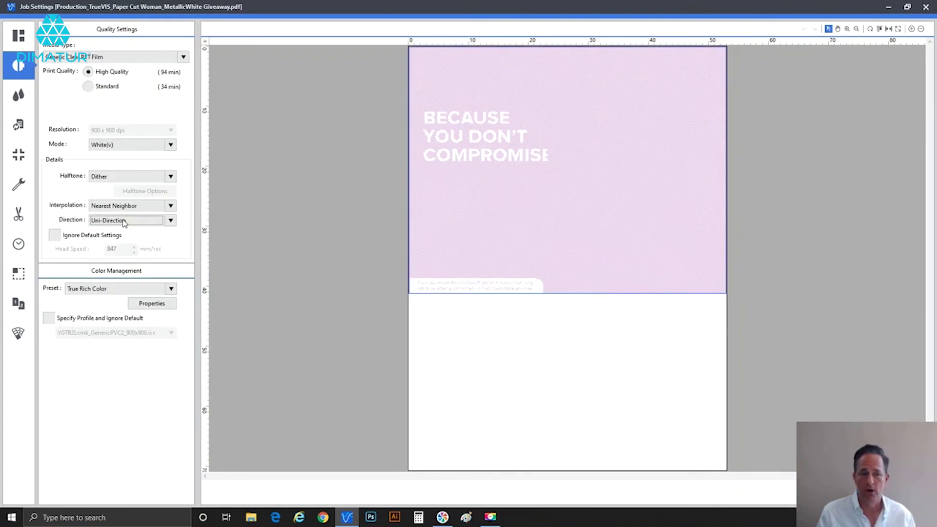
Override the default settings for the White(v) mode and set the head speed to 300 mm/sec
click(117, 236)
double_click(115, 250)
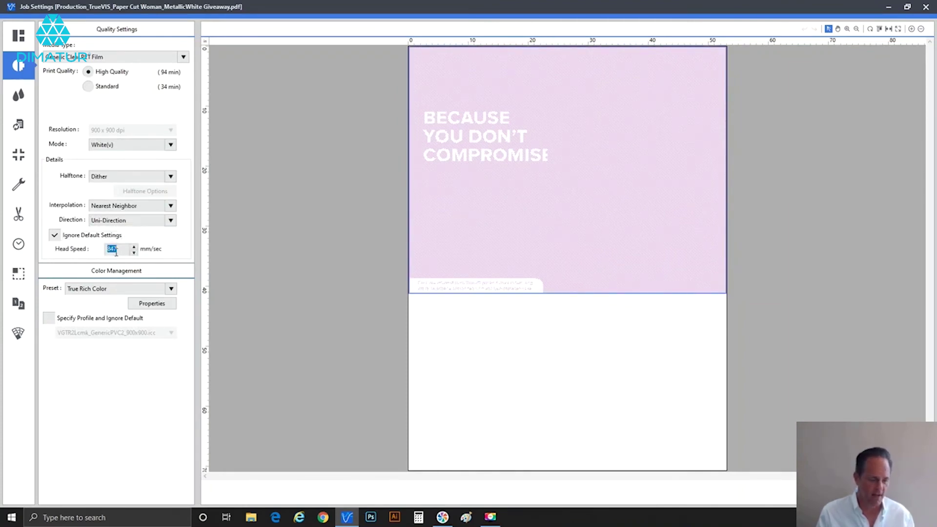
text(300)
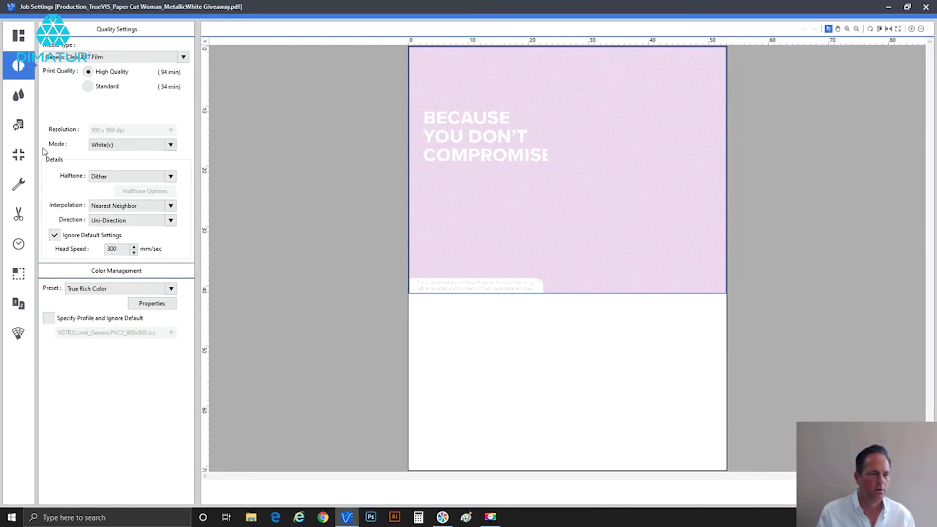
Check the job's overprint setting and enable Return to Origin After Print in the cutting options
click(18, 184)
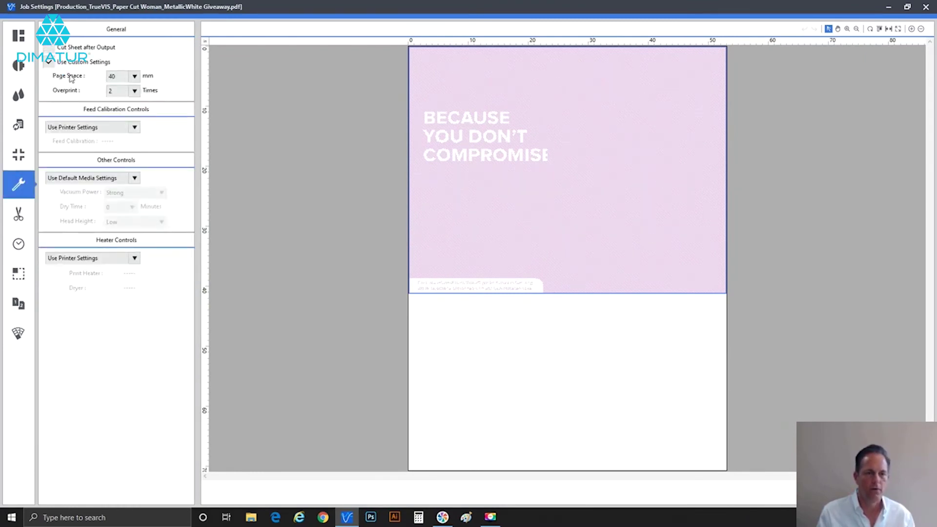
click(18, 68)
click(22, 186)
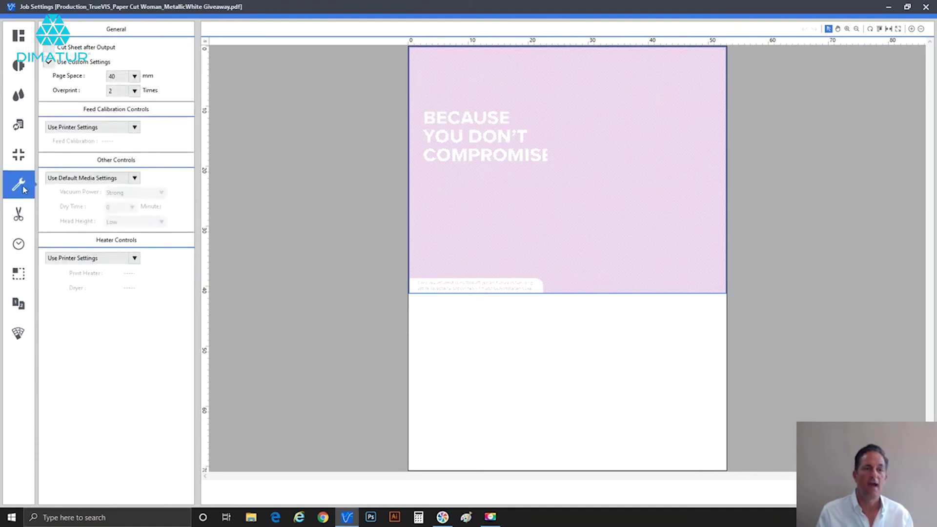
click(18, 214)
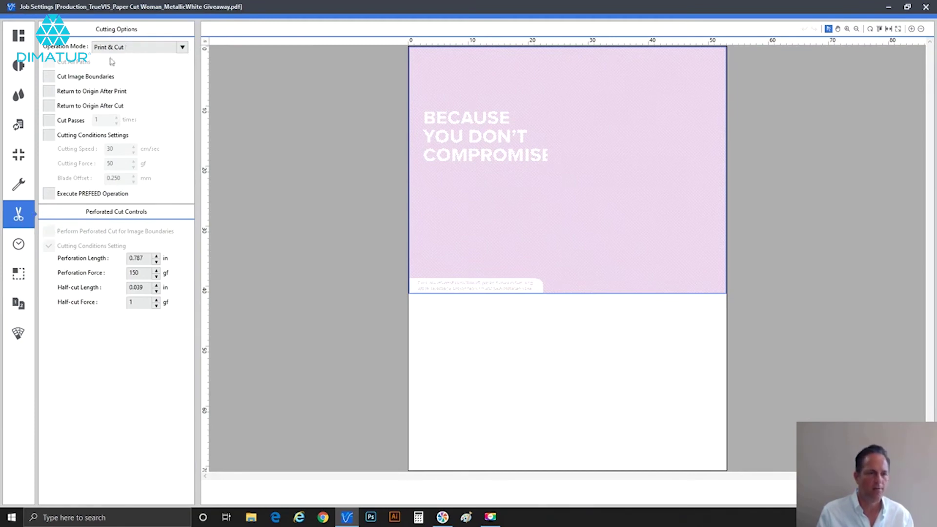
click(51, 95)
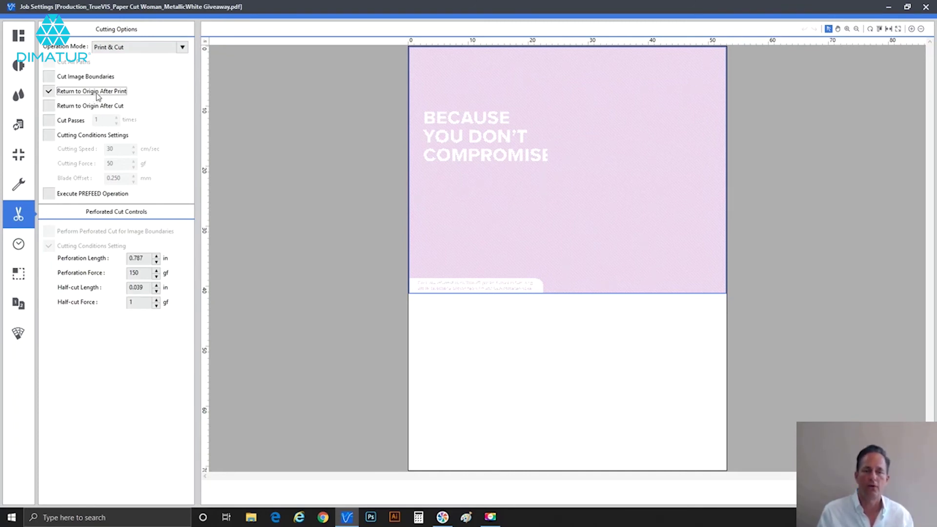
Switch the job's print mode to CMYKLcLmLk(v) 16p for the colour pass
click(27, 73)
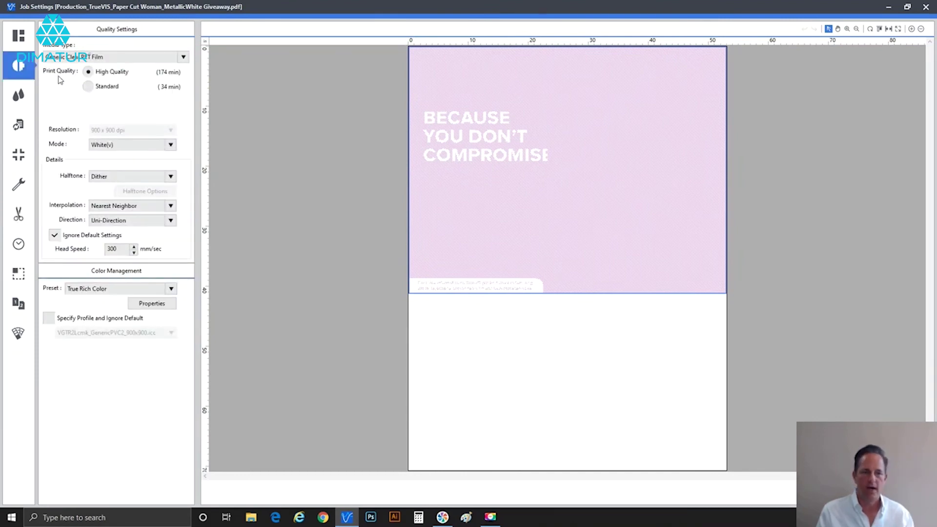
click(118, 145)
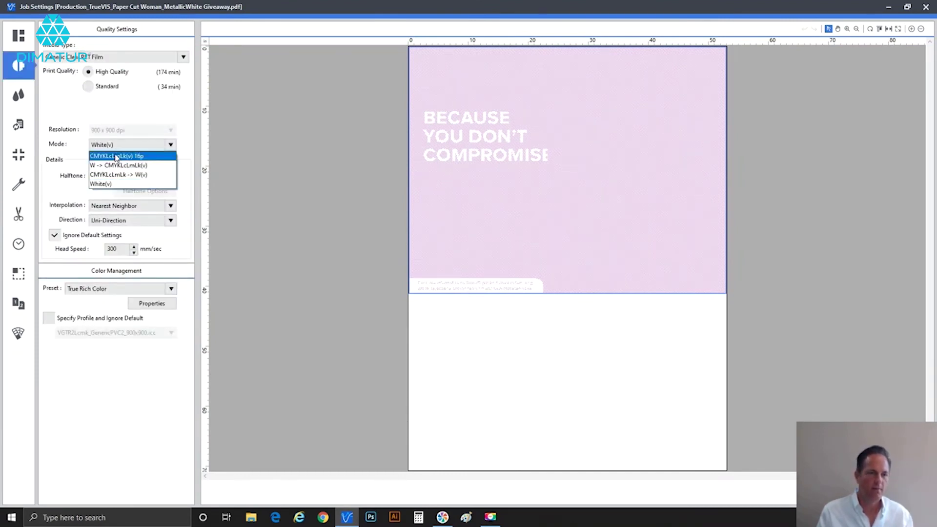
click(117, 157)
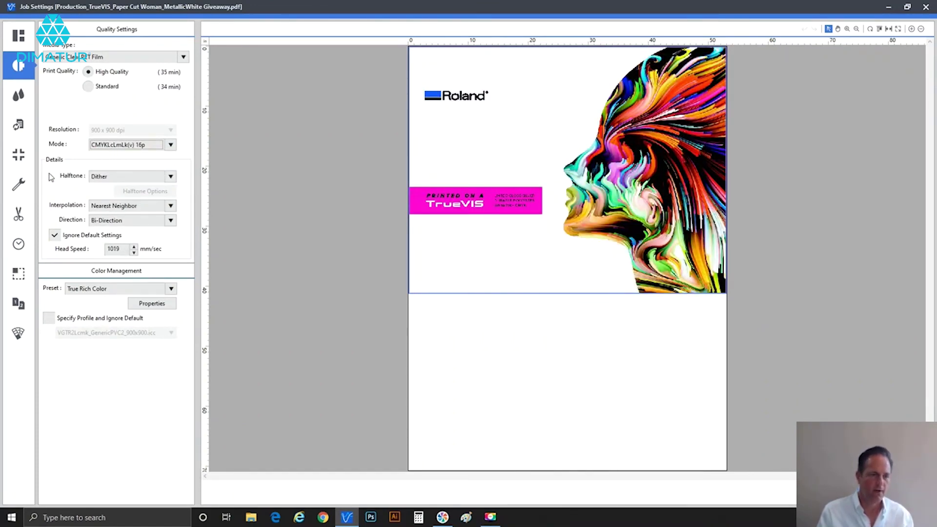
Disable the custom settings in the printer controls and turn off Return to Origin After Print for the colour pass
click(21, 188)
click(89, 63)
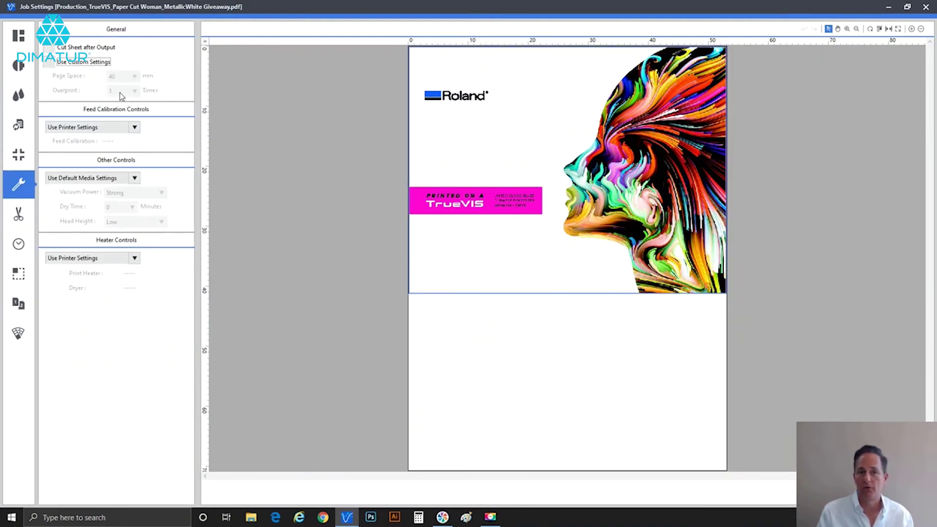
click(20, 214)
click(83, 92)
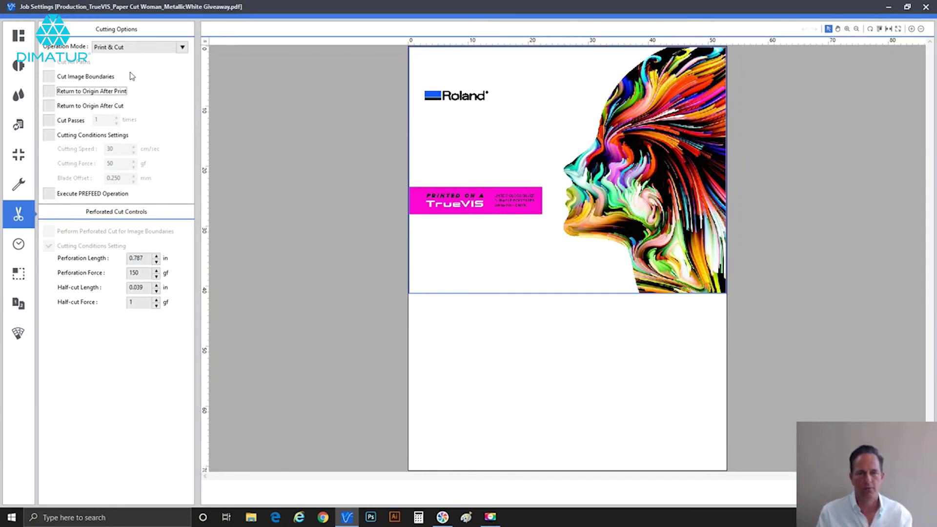